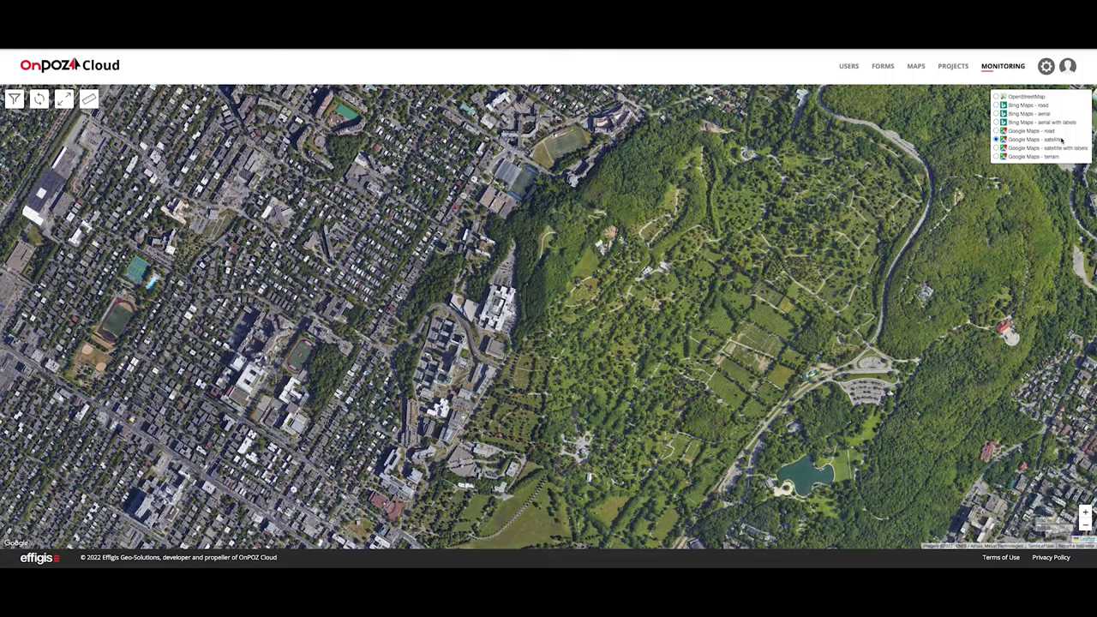
# Switch the monitoring basemap through OpenStreetMap to Google Maps road.
pyautogui.click(1038, 99)
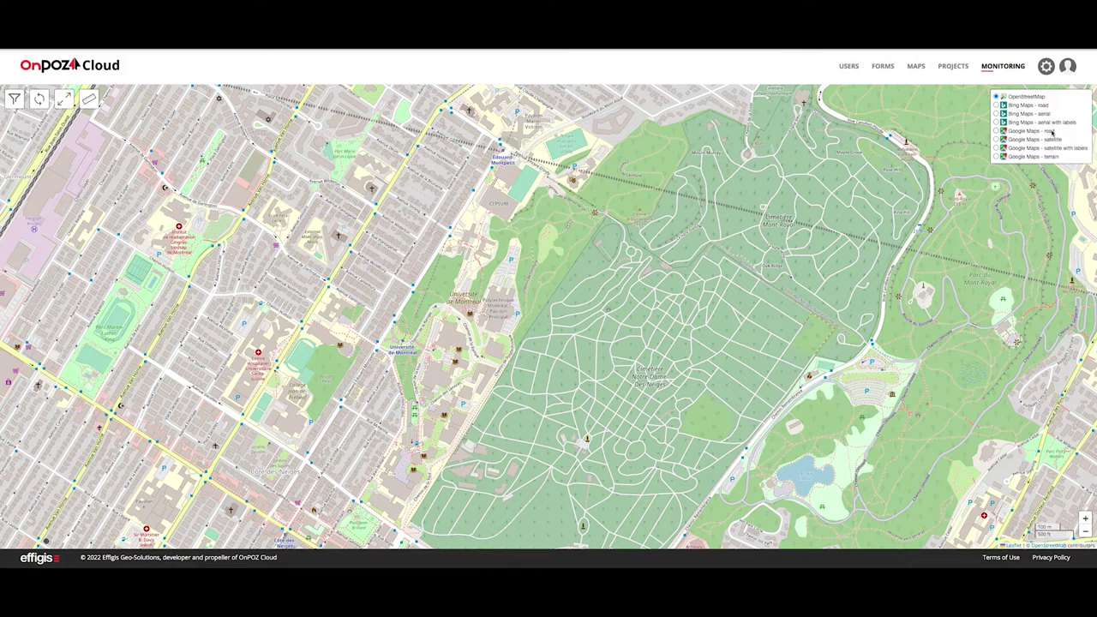
pyautogui.click(1052, 130)
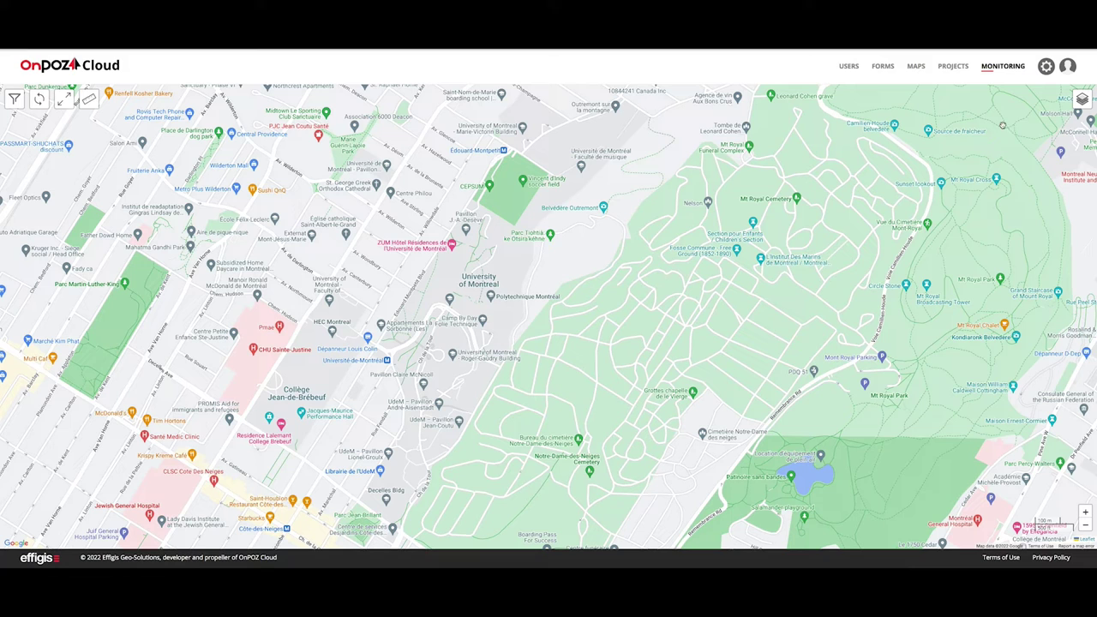
# Import city_Parks.mbtiles as a new map in the Maps list and save it.
pyautogui.click(915, 69)
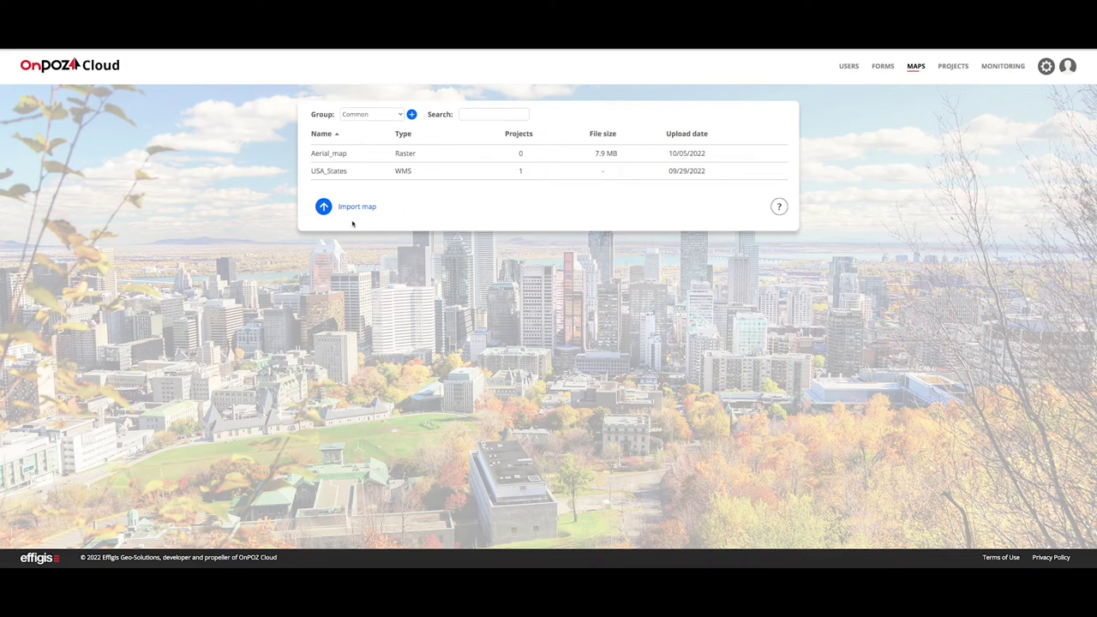
pyautogui.click(352, 210)
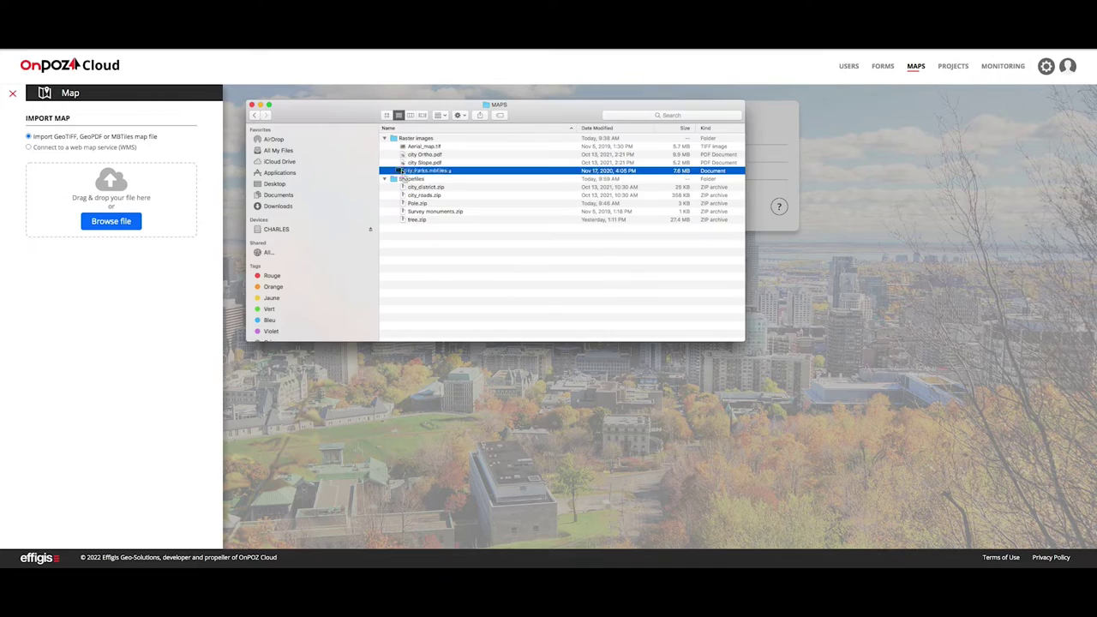
pyautogui.moveTo(427, 171); pyautogui.dragTo(143, 193)
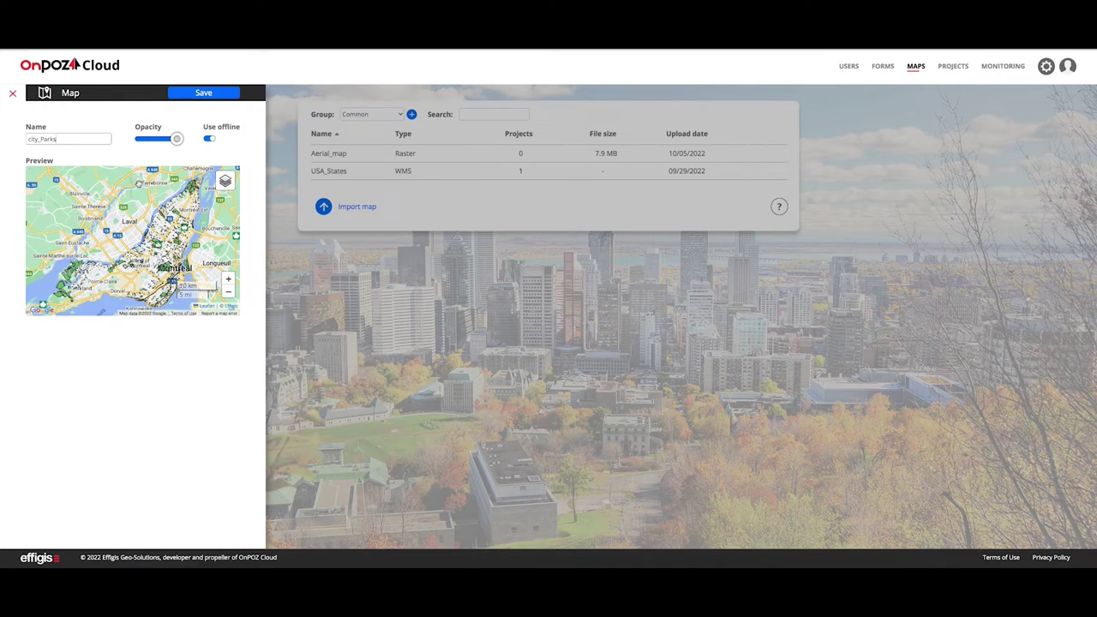
pyautogui.click(204, 93)
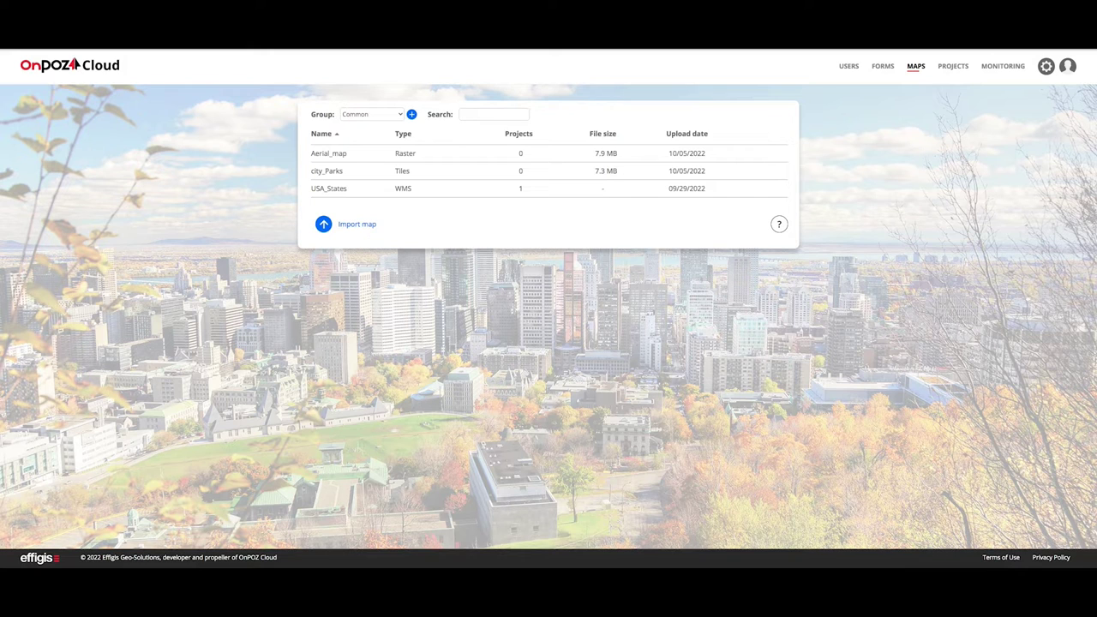
# Import Pole.zip as a shapefile form with Meter vertical units, then open it for editing.
pyautogui.click(880, 76)
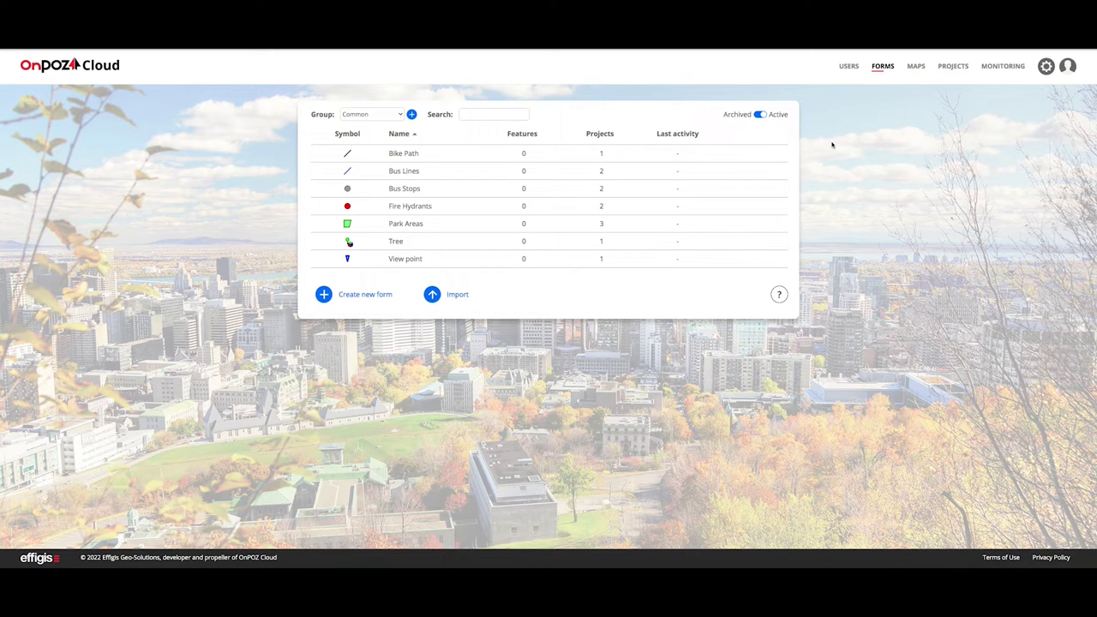
pyautogui.click(462, 297)
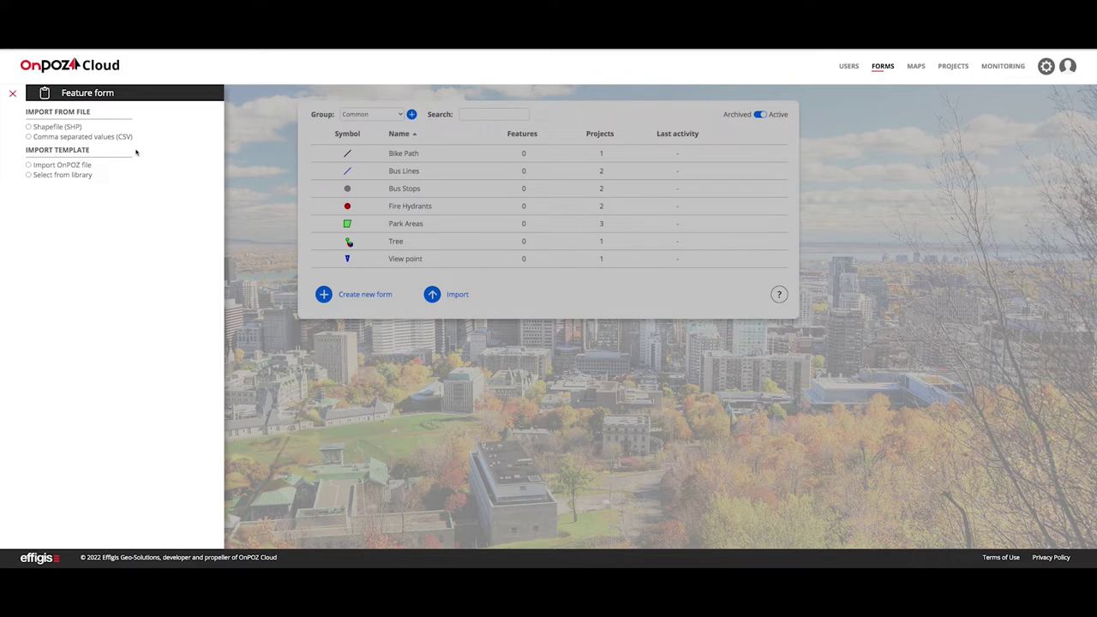
pyautogui.click(58, 127)
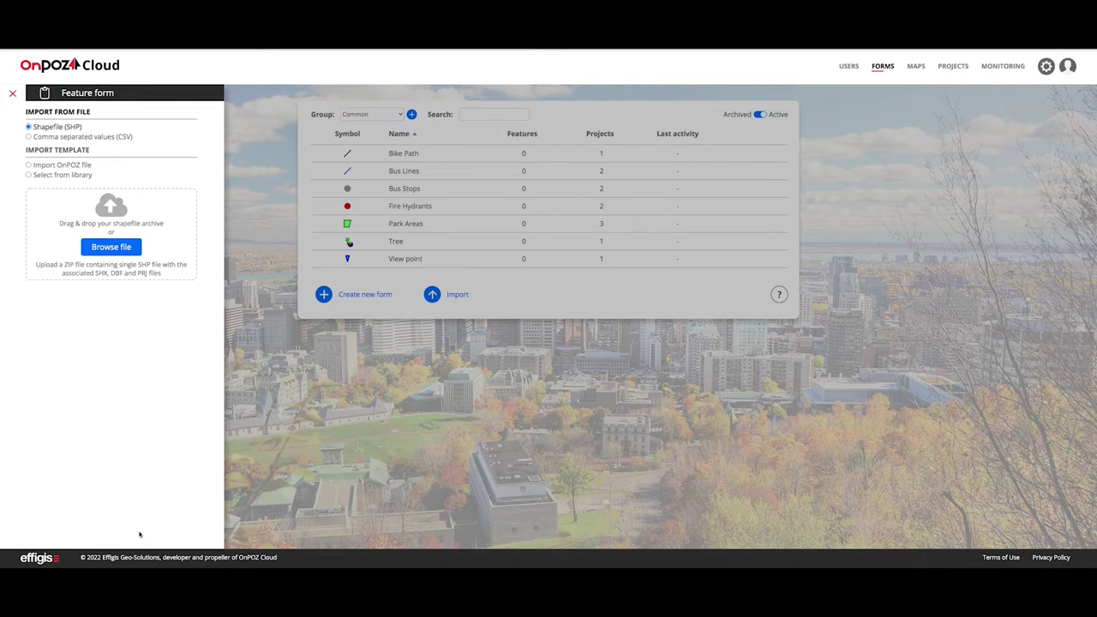
pyautogui.click(111, 246)
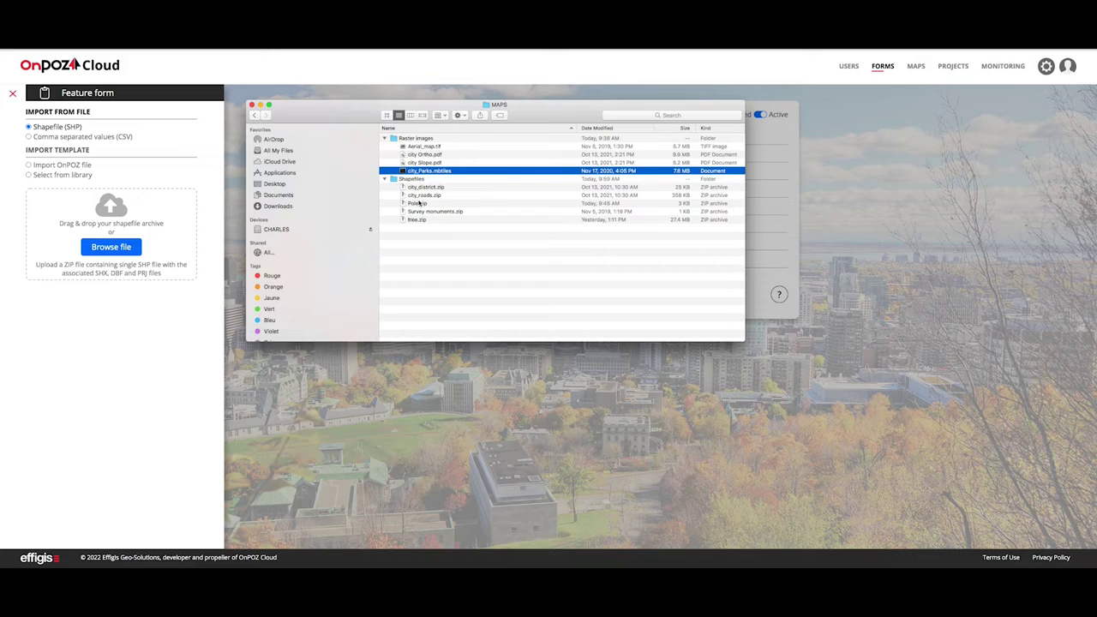
pyautogui.moveTo(419, 203)
pyautogui.mouseDown()
pyautogui.moveTo(232, 188)
pyautogui.moveTo(158, 204)
pyautogui.mouseUp()
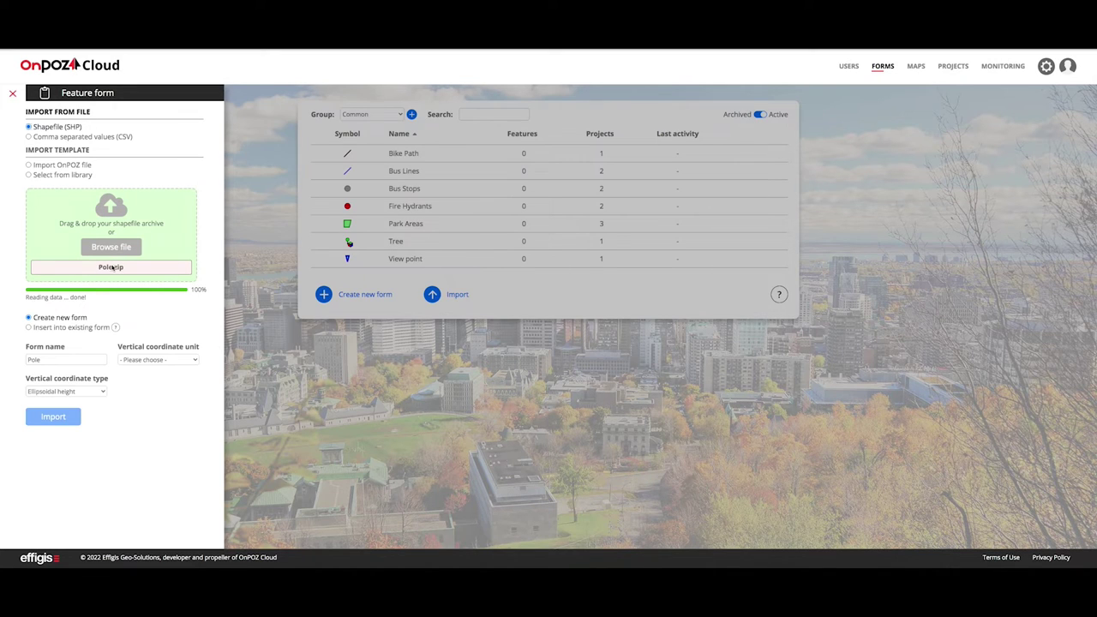
pyautogui.click(140, 359)
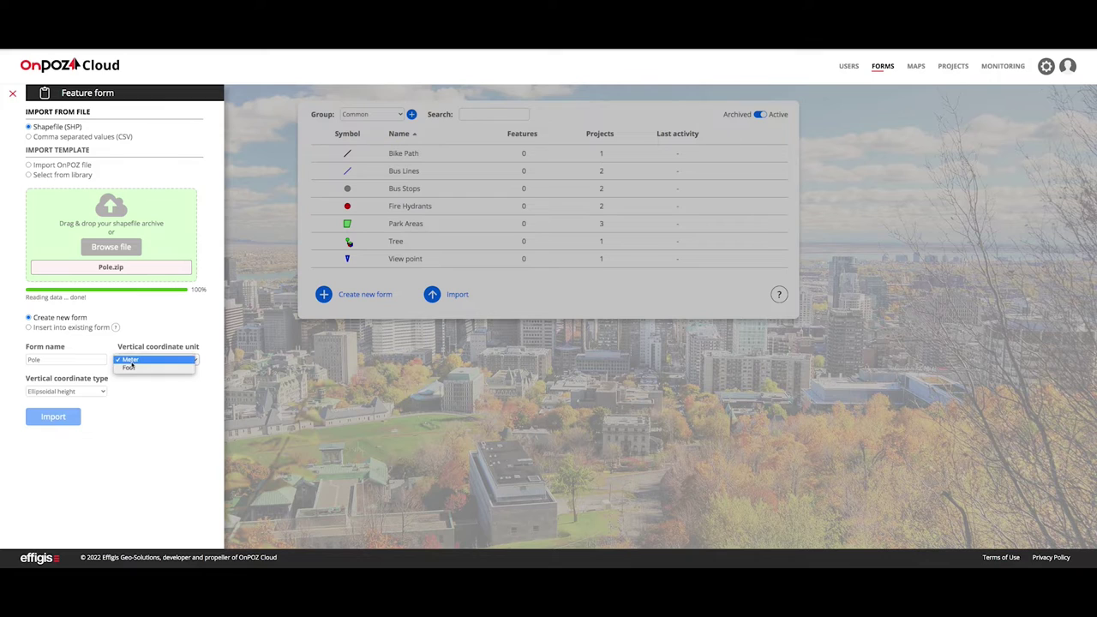
pyautogui.click(130, 359)
pyautogui.click(58, 419)
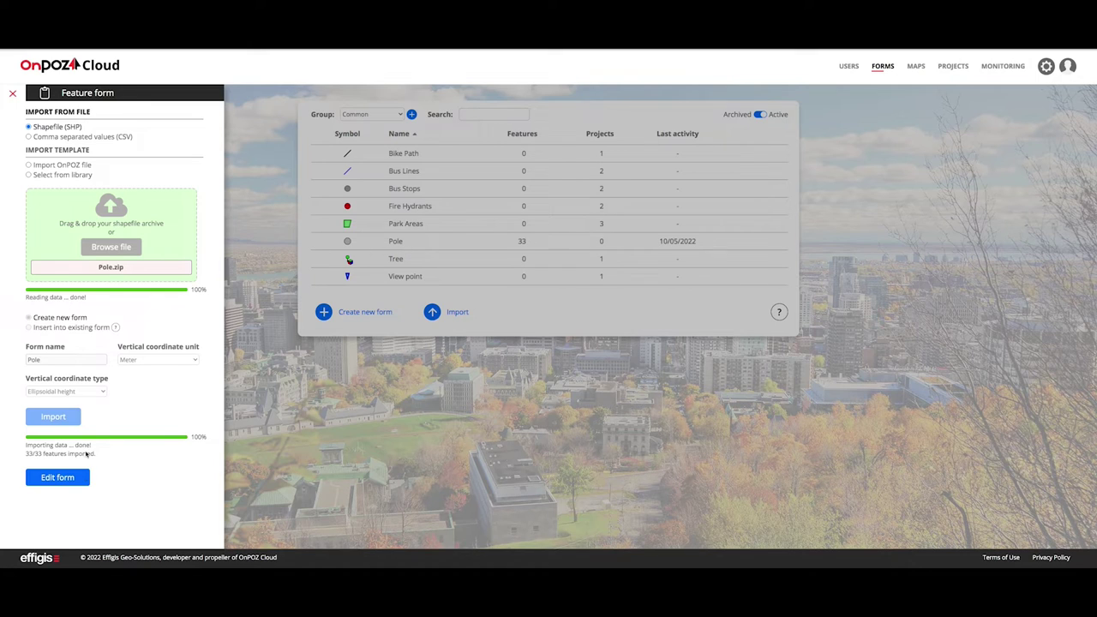
pyautogui.click(65, 478)
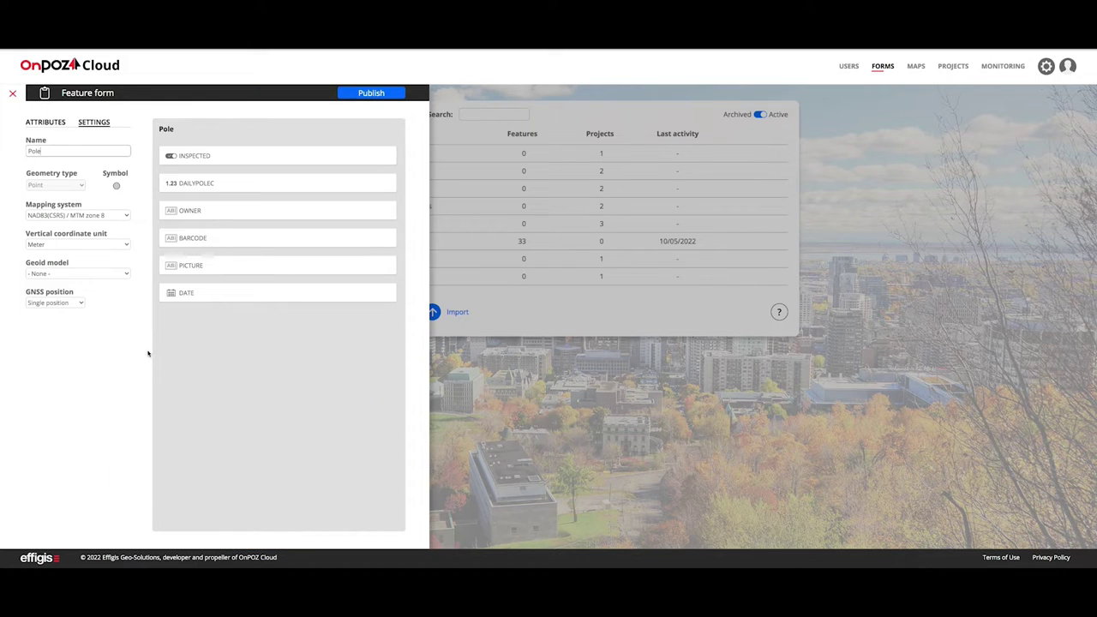
# Convert the OWNER text attribute into a list attribute.
pyautogui.moveTo(277, 210)
pyautogui.click(365, 211)
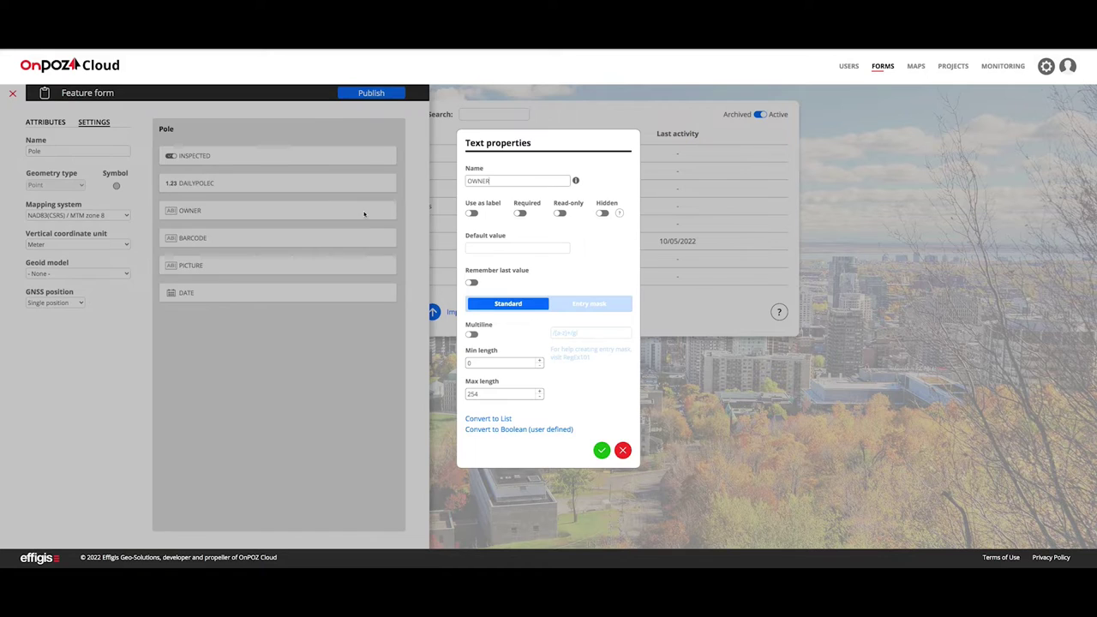
pyautogui.click(477, 420)
pyautogui.click(595, 342)
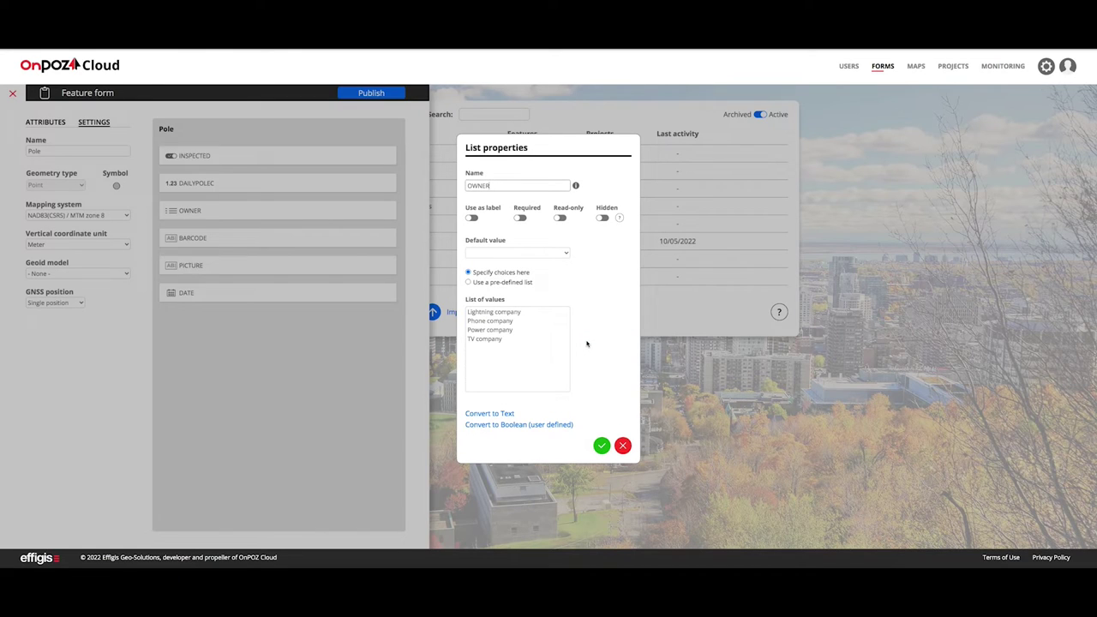
pyautogui.click(601, 445)
# Add a conditional block 'for electric pole' shown when OWNER equals Power company.
pyautogui.click(62, 123)
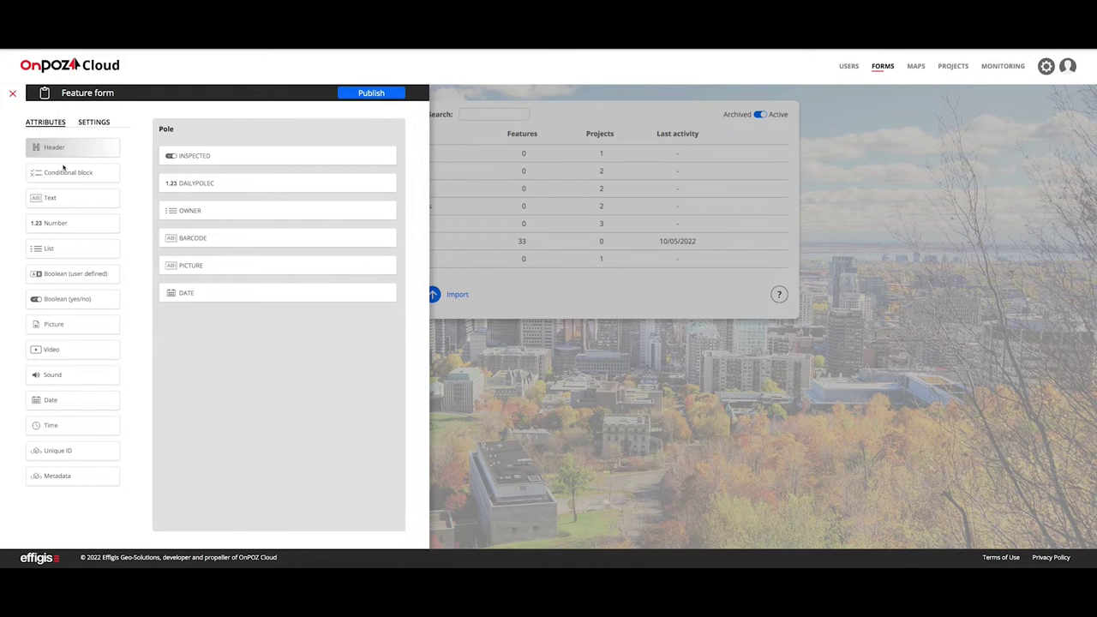
pyautogui.moveTo(65, 169); pyautogui.dragTo(220, 346)
pyautogui.write('for electric')
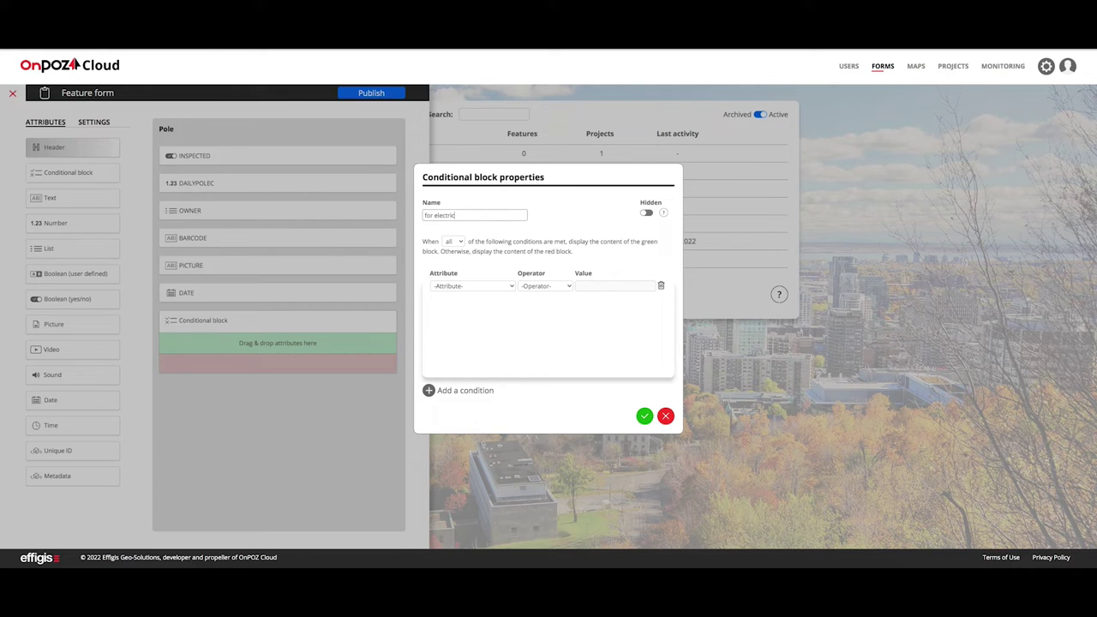
pyautogui.write(' poles')
pyautogui.click(434, 288)
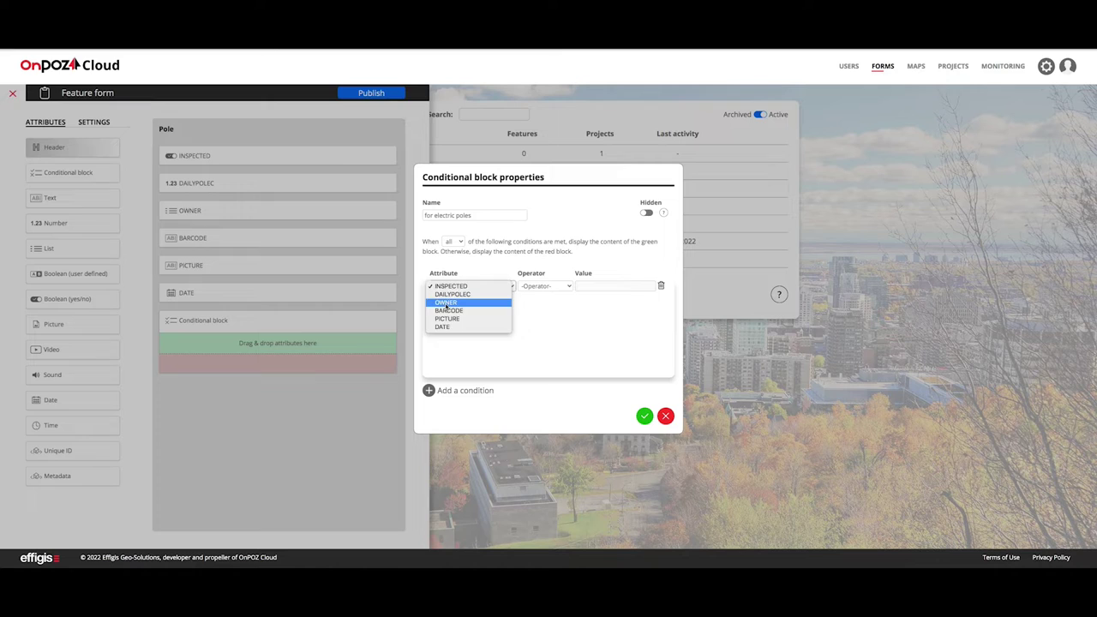
pyautogui.click(445, 302)
pyautogui.click(535, 287)
pyautogui.click(551, 294)
pyautogui.click(610, 286)
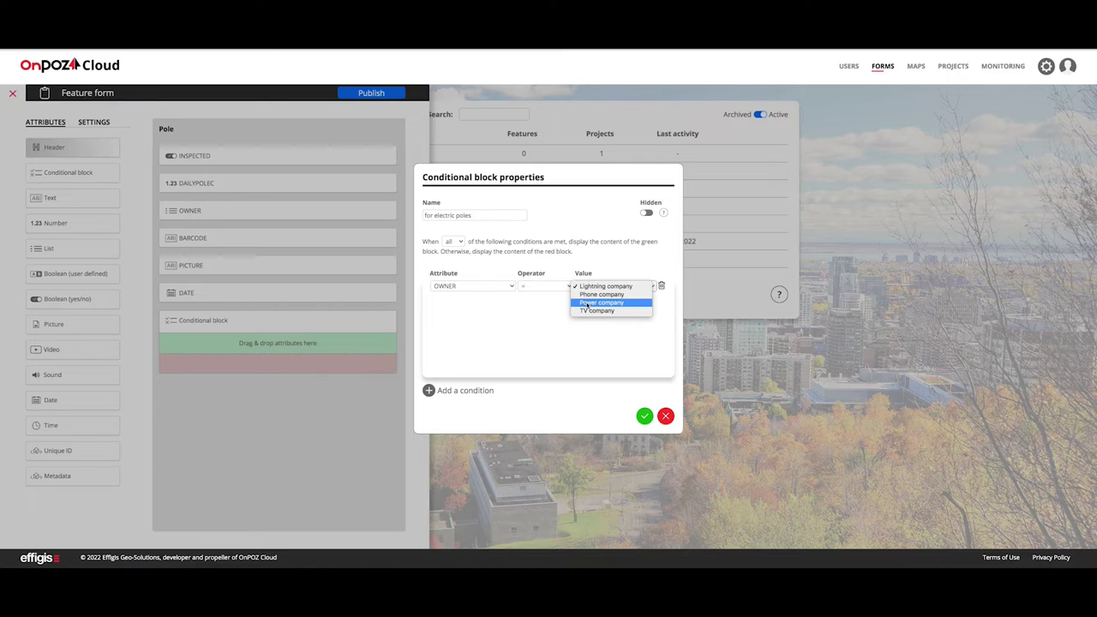
pyautogui.click(591, 297)
pyautogui.click(644, 417)
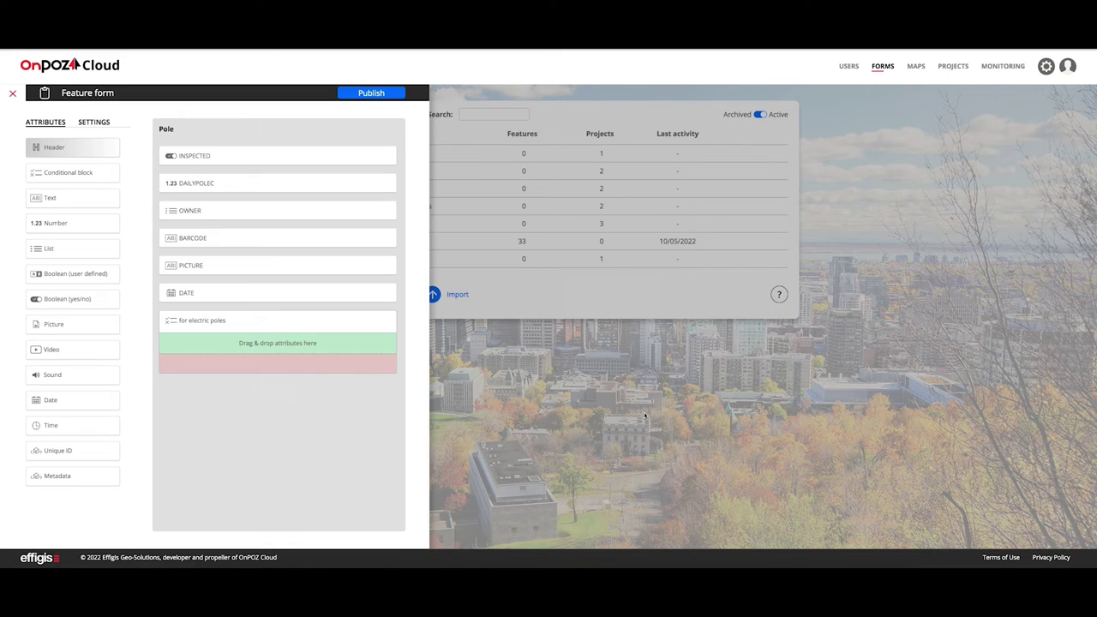
# Move BARCODE and PICTURE into the block, place it after OWNER, and publish.
pyautogui.moveTo(244, 237); pyautogui.dragTo(248, 331)
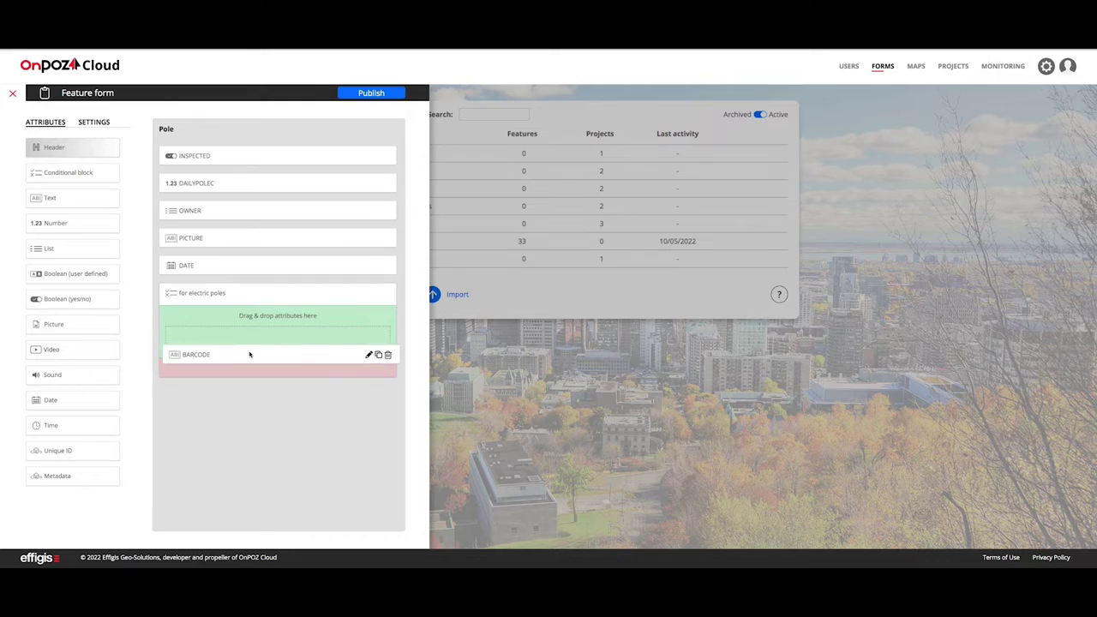
pyautogui.moveTo(218, 240); pyautogui.dragTo(222, 326)
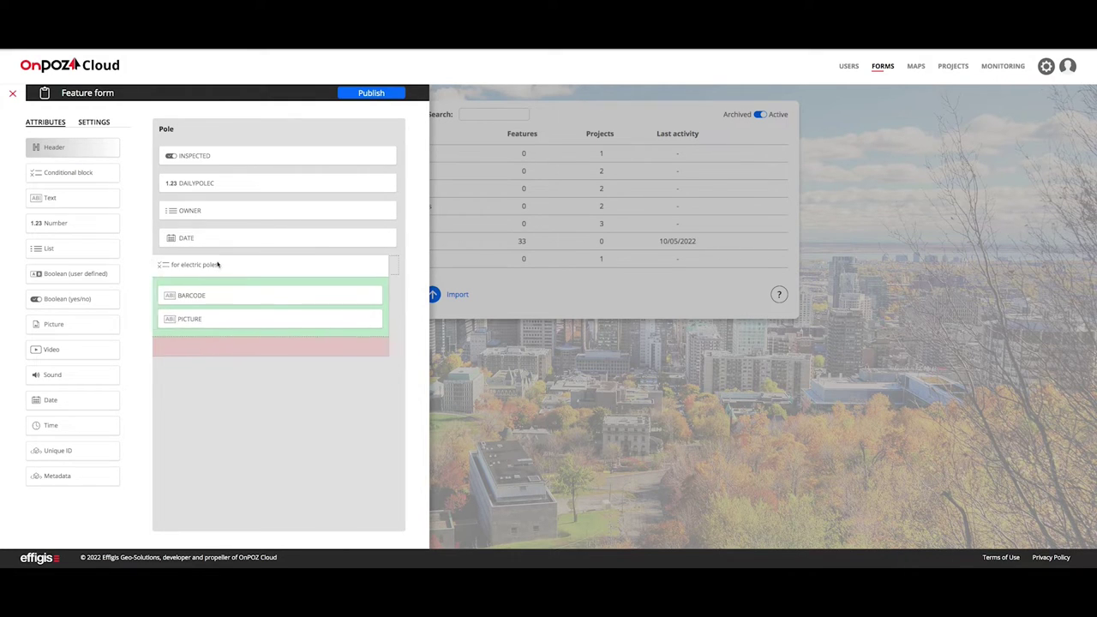
pyautogui.moveTo(218, 263); pyautogui.dragTo(219, 236)
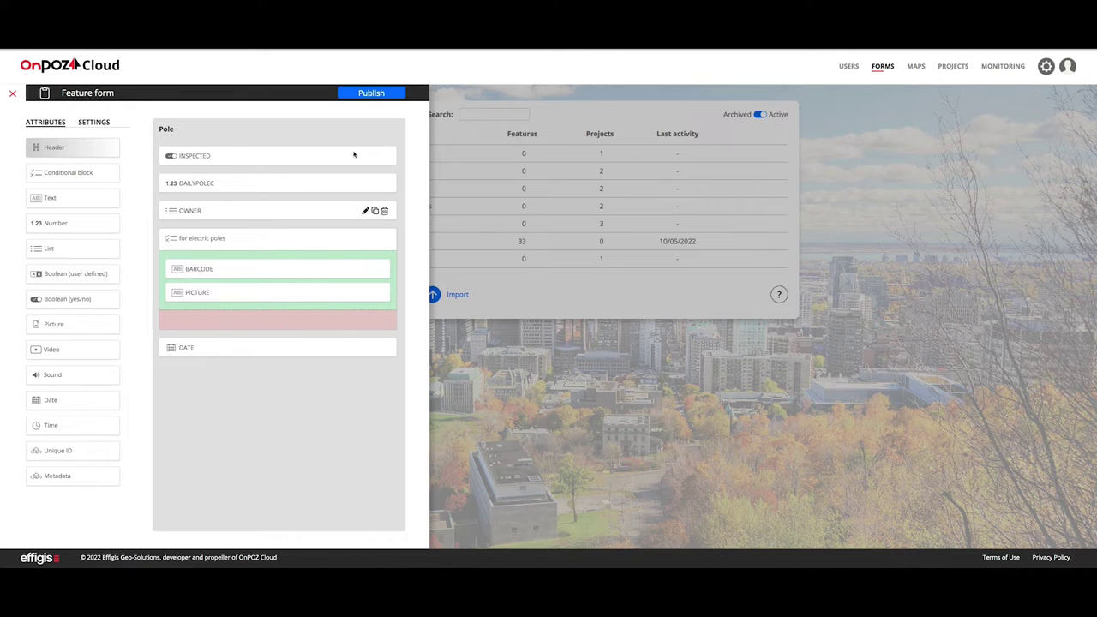
pyautogui.click(366, 92)
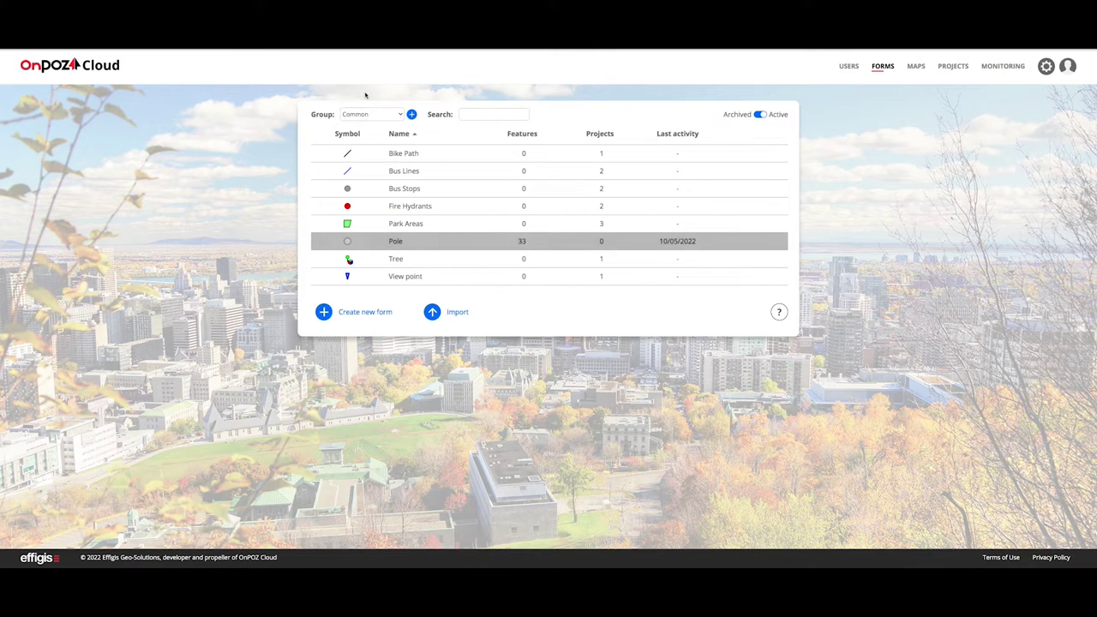
# Upload tree.zip as a shapefile import targeting the existing Tree form.
pyautogui.click(458, 311)
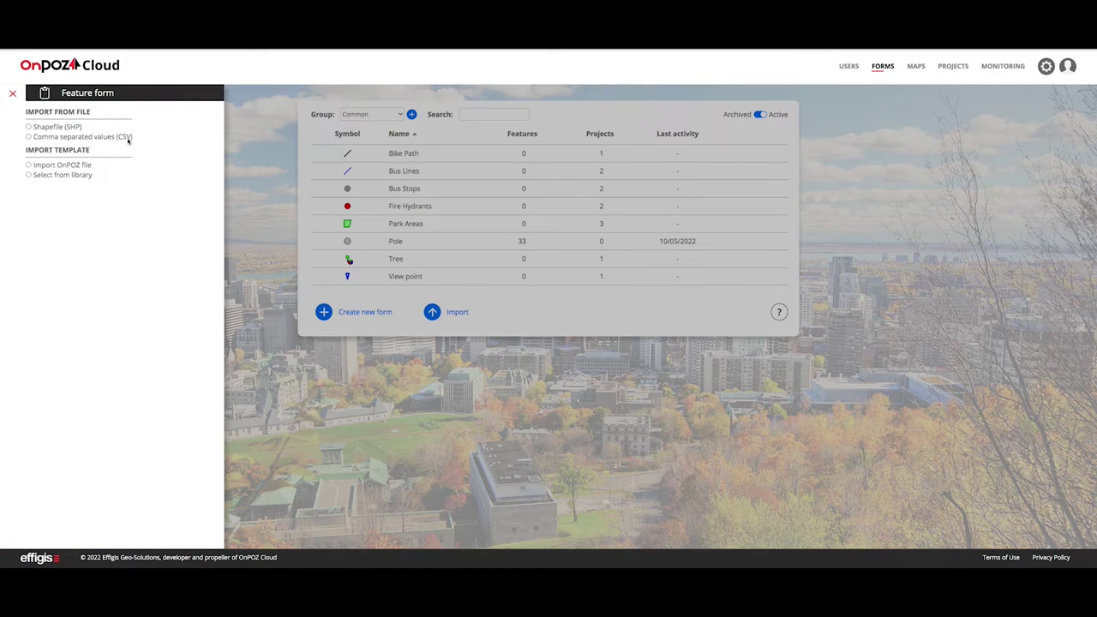
pyautogui.click(74, 128)
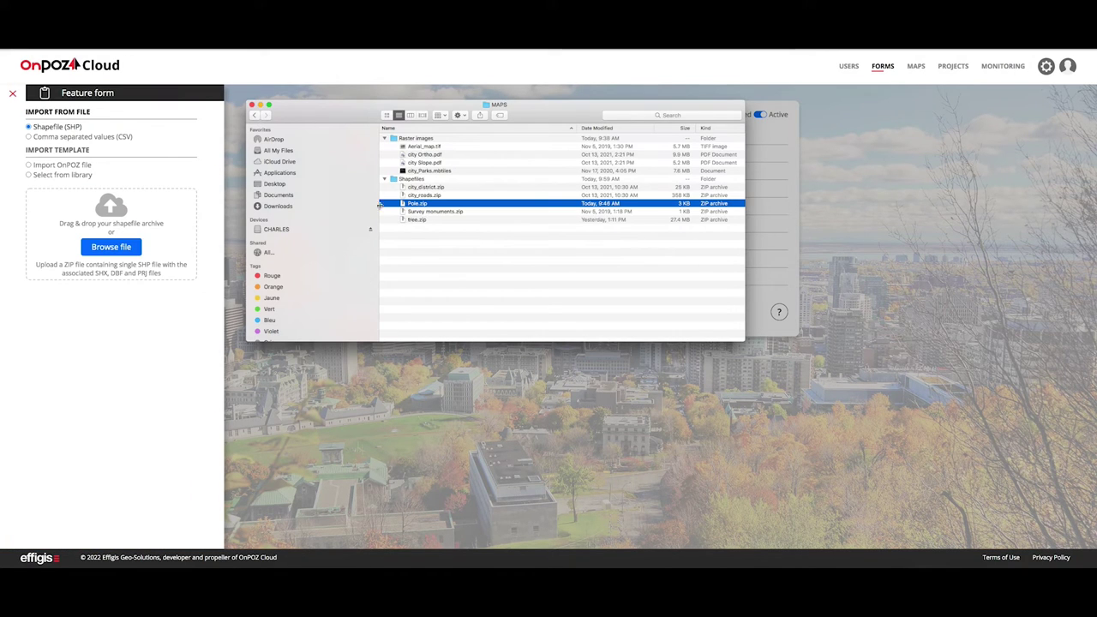
pyautogui.click(418, 220)
pyautogui.moveTo(418, 220); pyautogui.dragTo(160, 217)
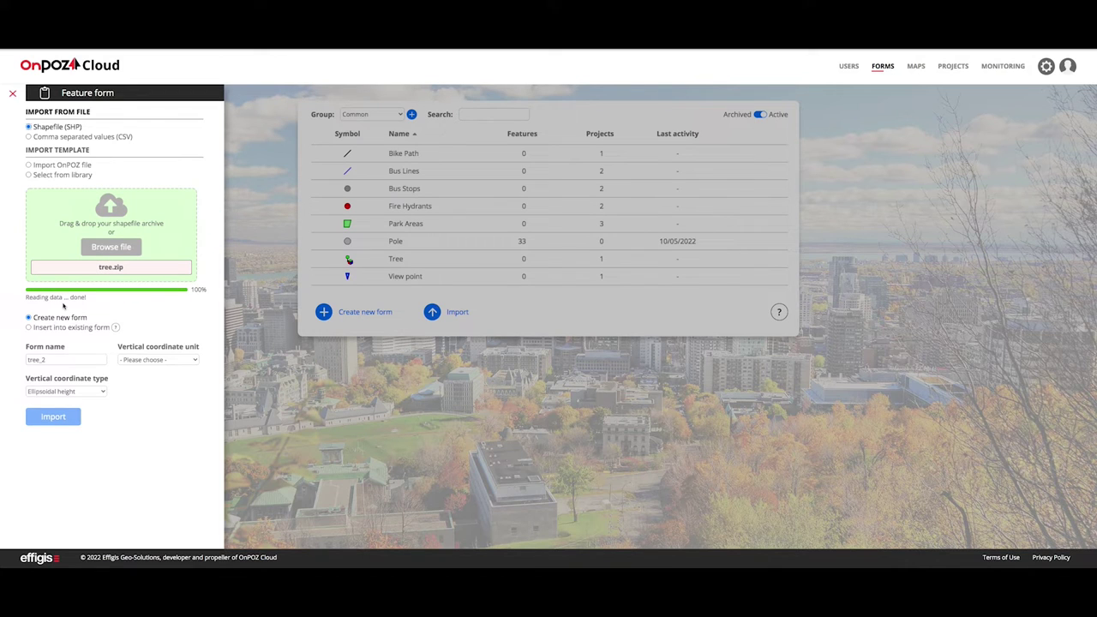
pyautogui.click(39, 329)
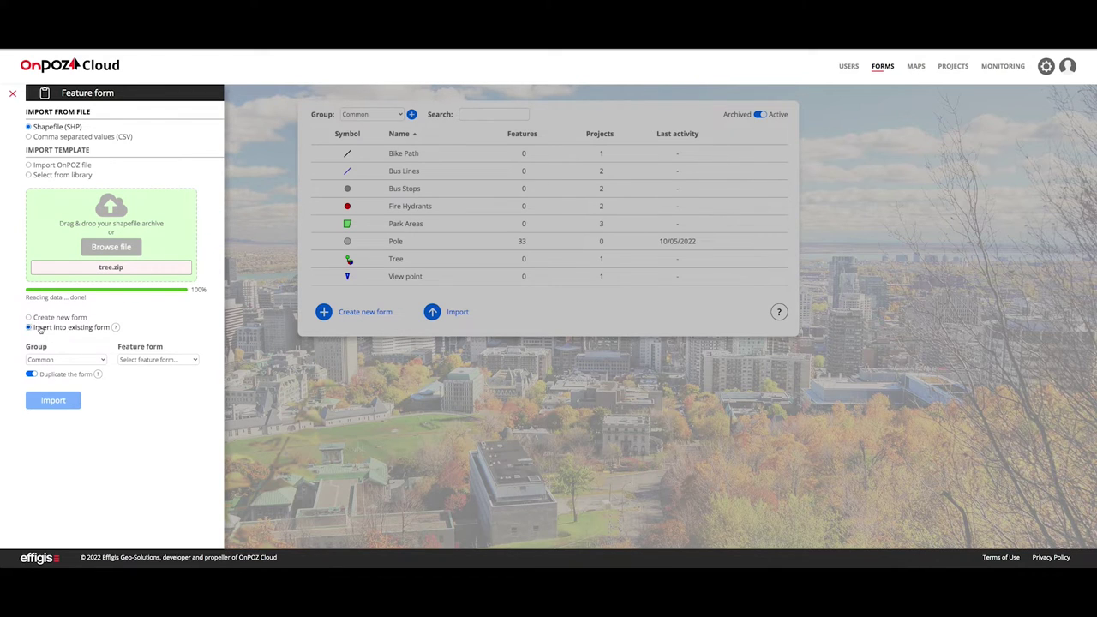
pyautogui.click(134, 361)
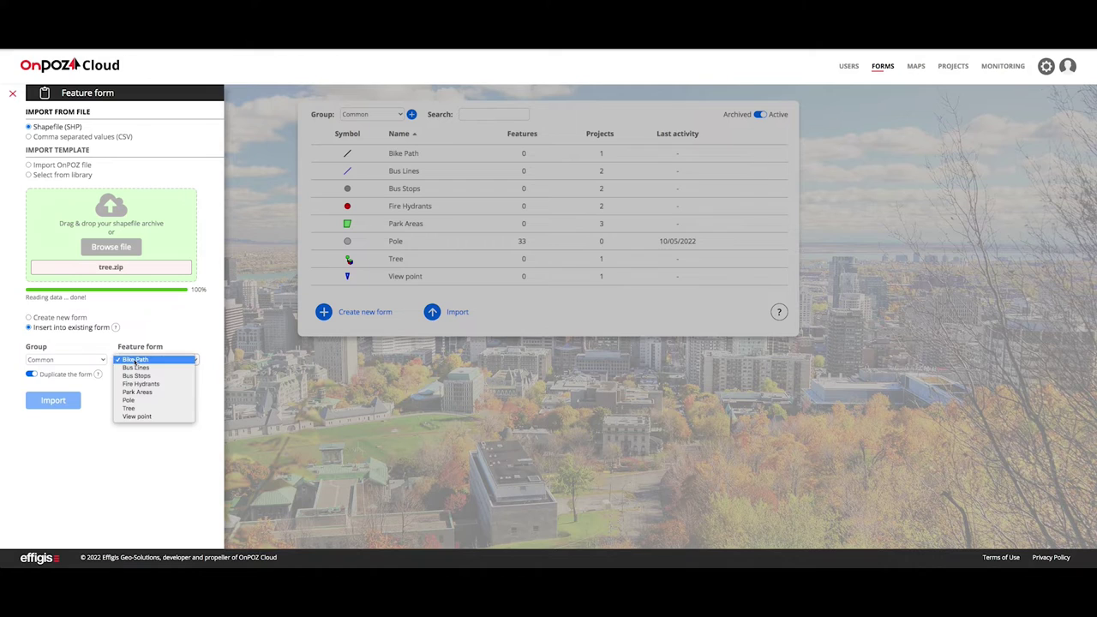
pyautogui.click(138, 409)
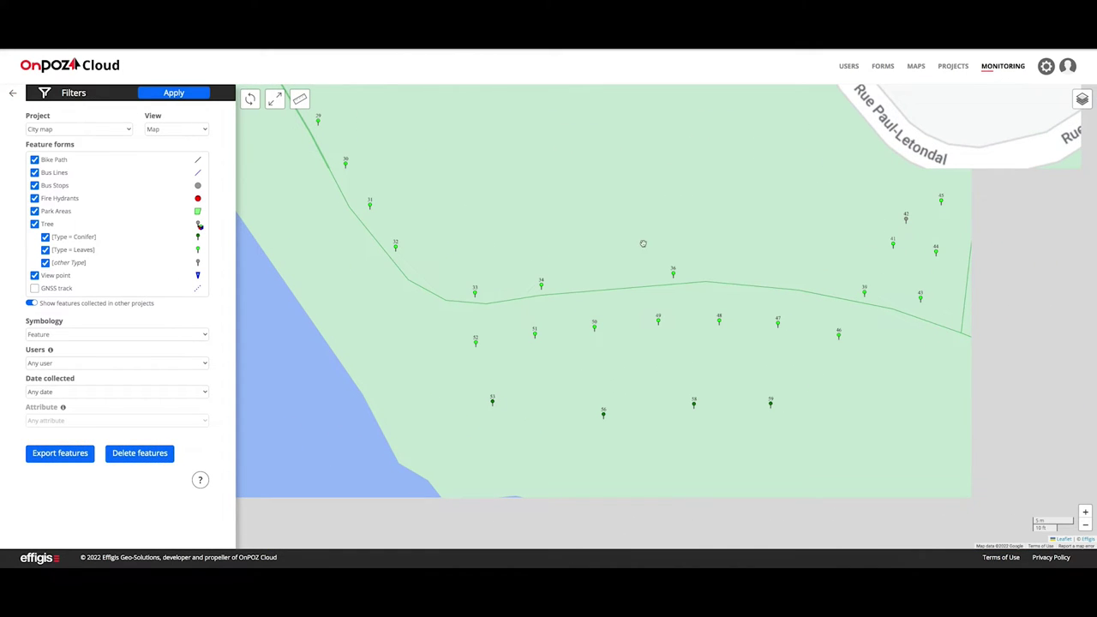
# Set the feature export format to Shapefile (*.shp).
pyautogui.click(62, 458)
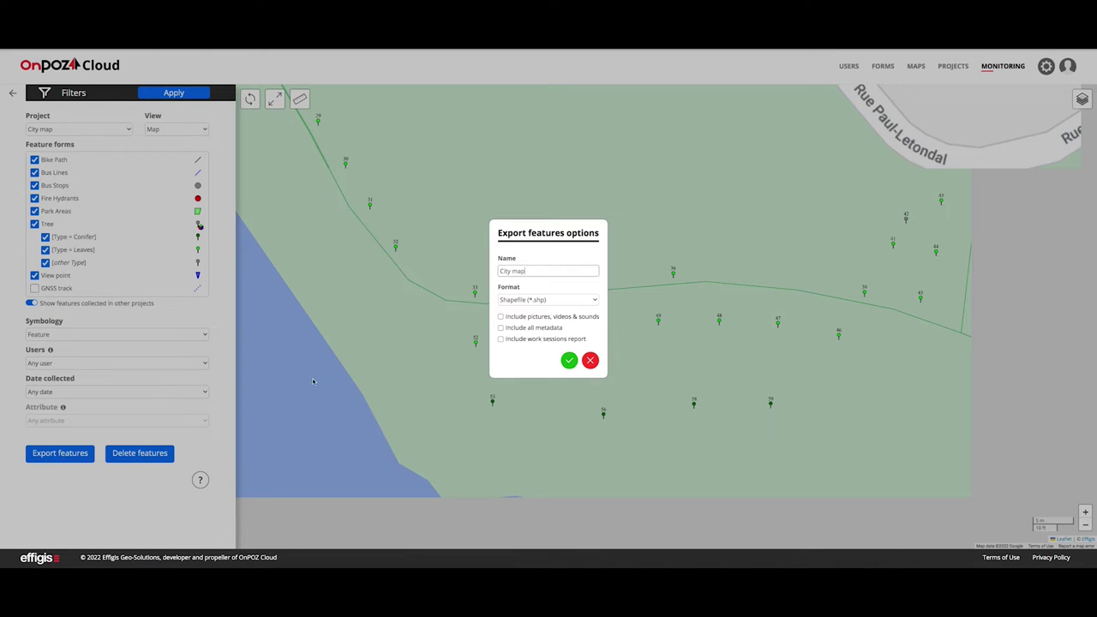
pyautogui.click(524, 299)
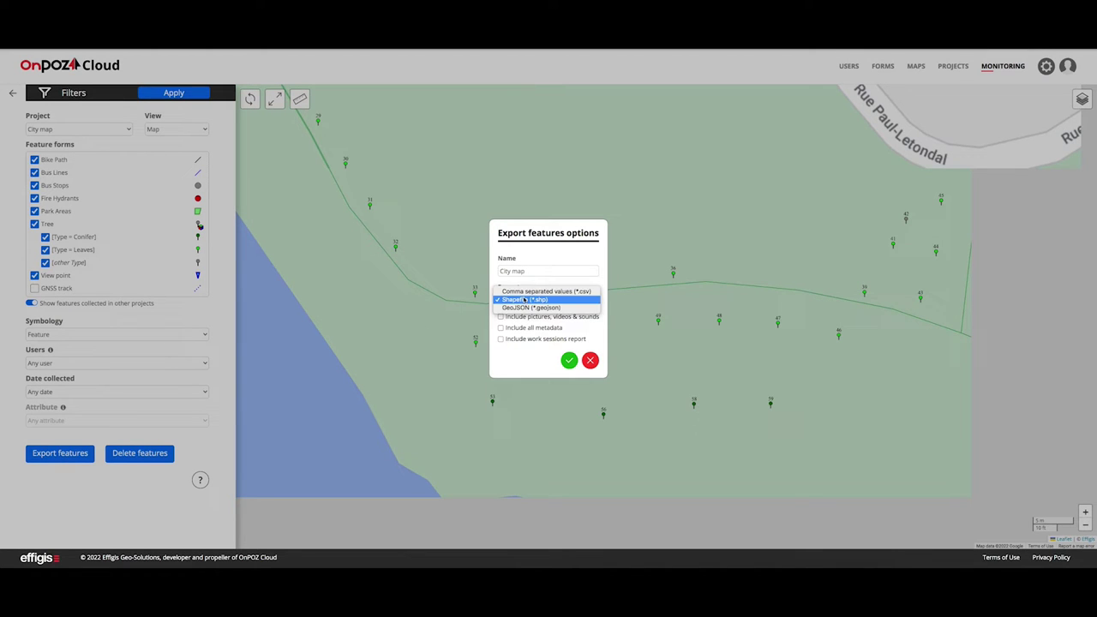
pyautogui.click(524, 299)
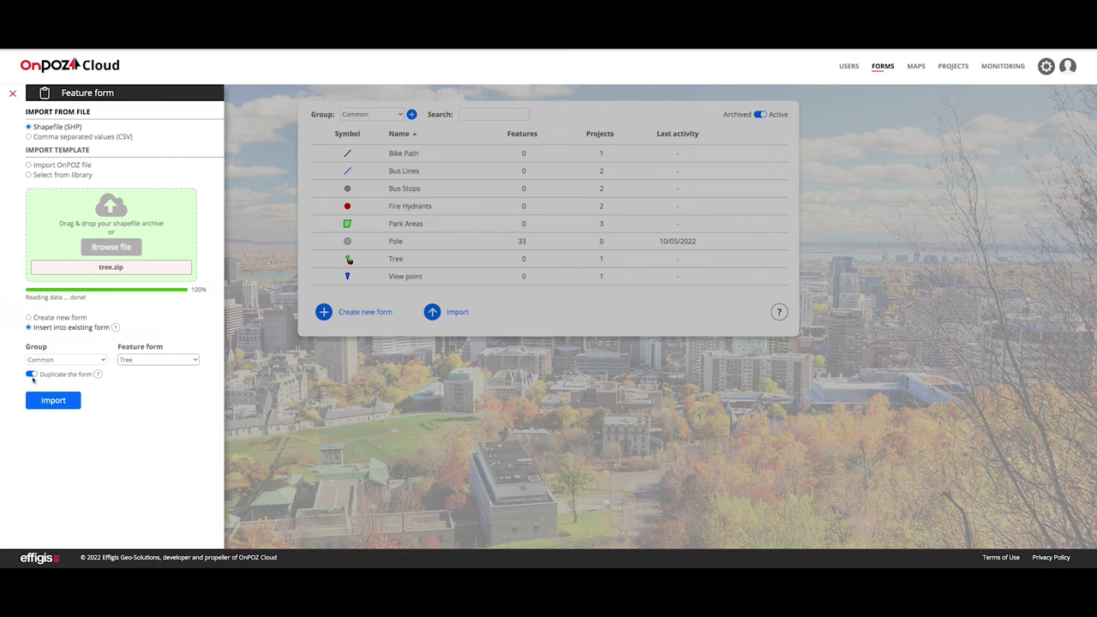
# Turn off Duplicate the form and import all 161 tree features into Tree.
pyautogui.click(32, 375)
pyautogui.click(32, 375)
pyautogui.click(31, 375)
pyautogui.click(43, 403)
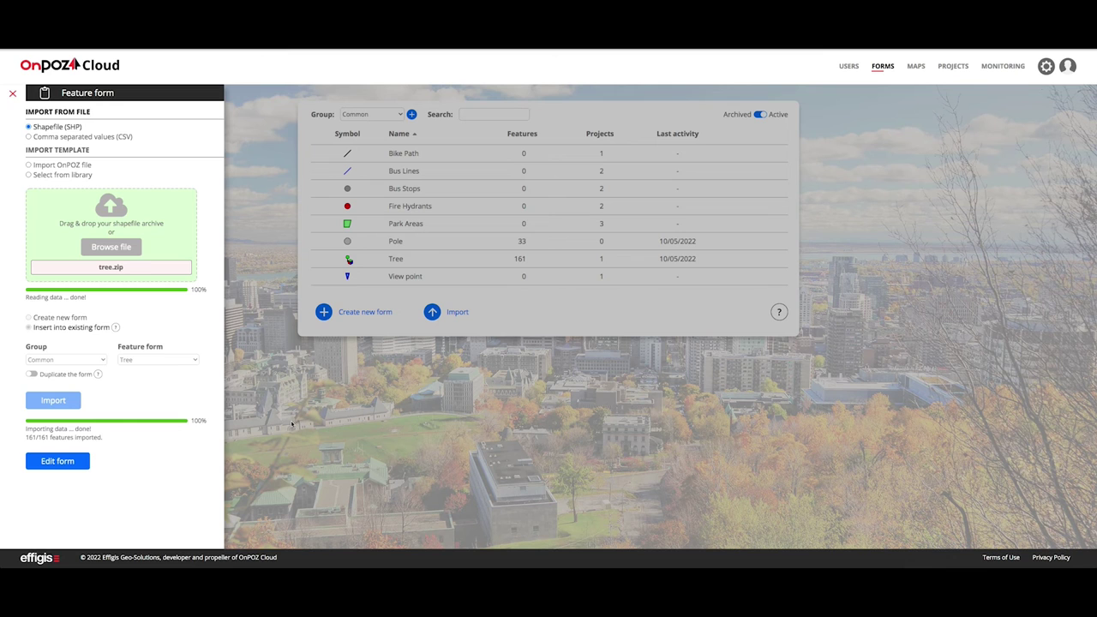
# Open the Tree form editor to review it, then close it.
pyautogui.click(62, 462)
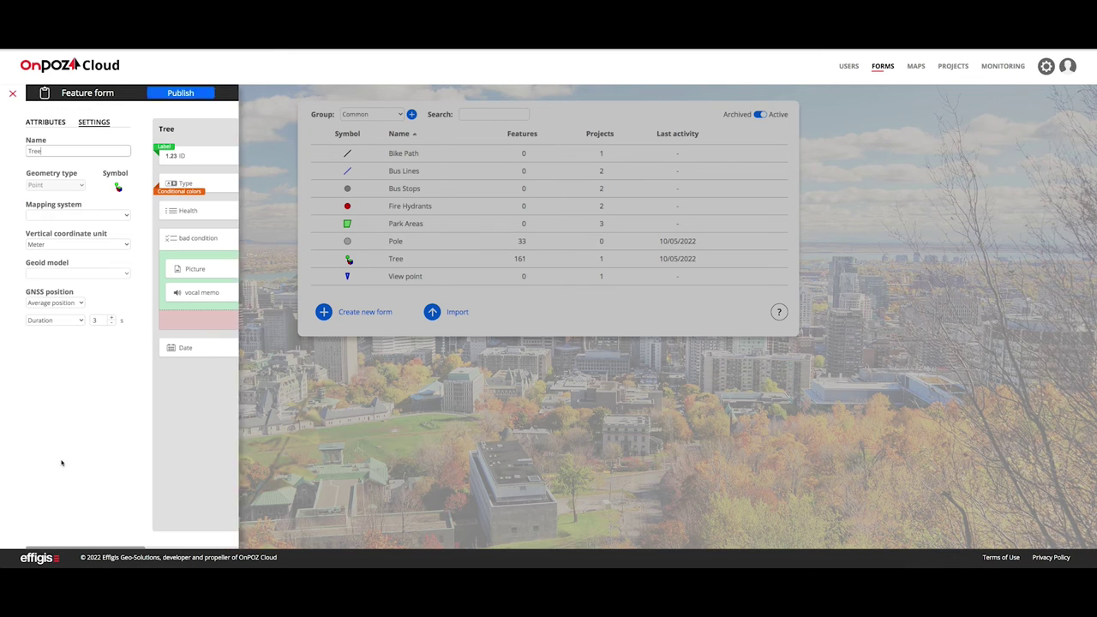
pyautogui.click(369, 93)
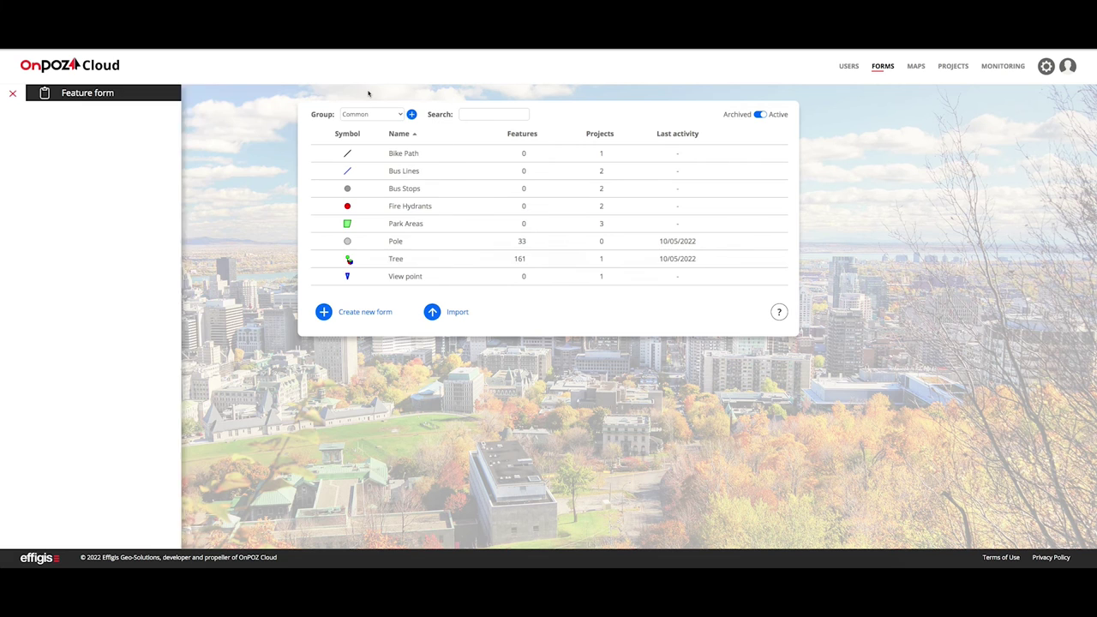